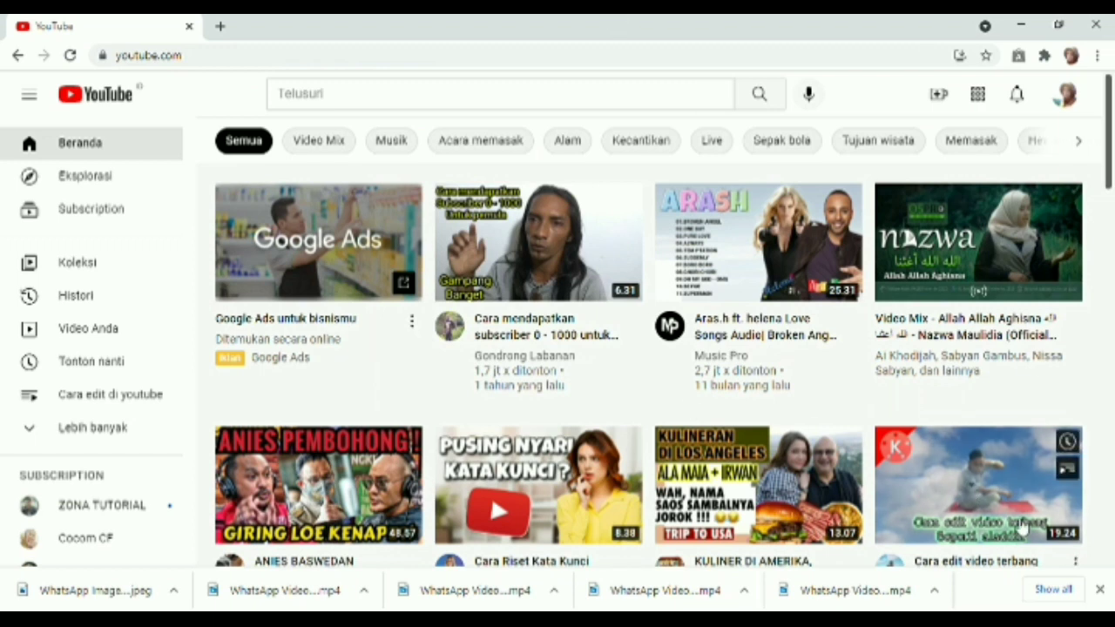
- Start a video upload and choose the file for "contoh video WhatsApp Video 2021 09 28 at 15 20 33 2"
{"action": "left_click", "coordinate": [939, 95]}
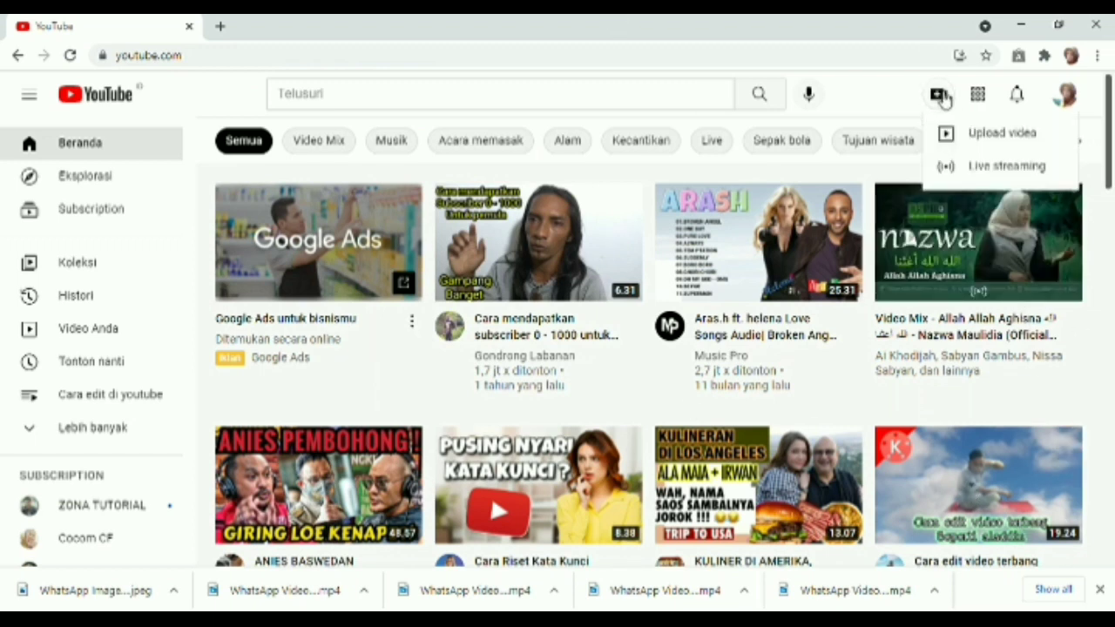
{"action": "left_click", "coordinate": [1000, 135]}
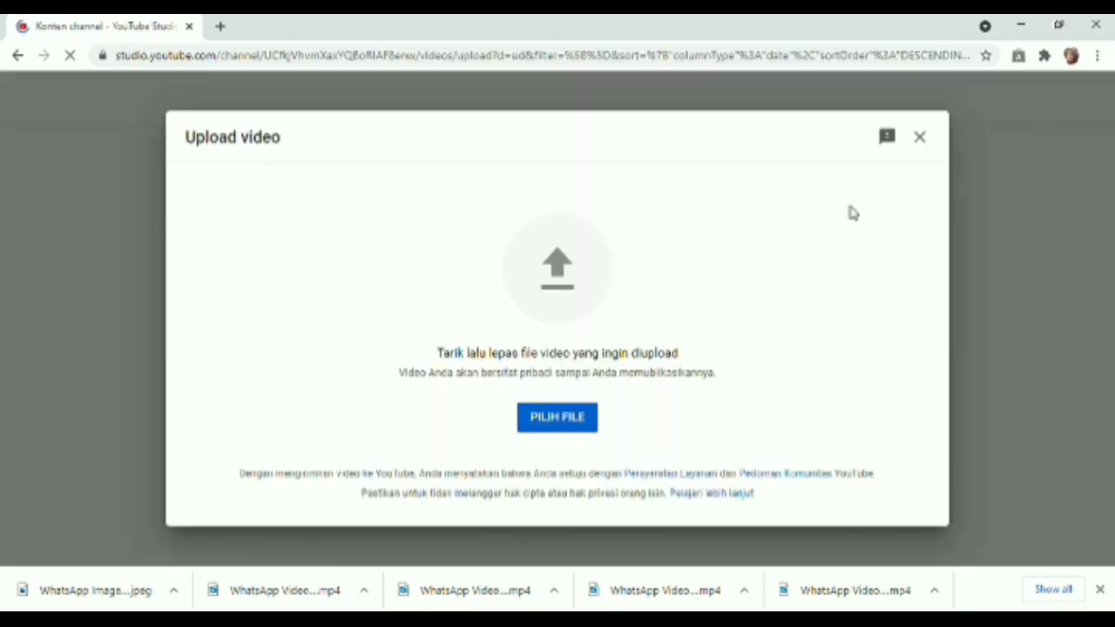
{"action": "left_click", "coordinate": [557, 422]}
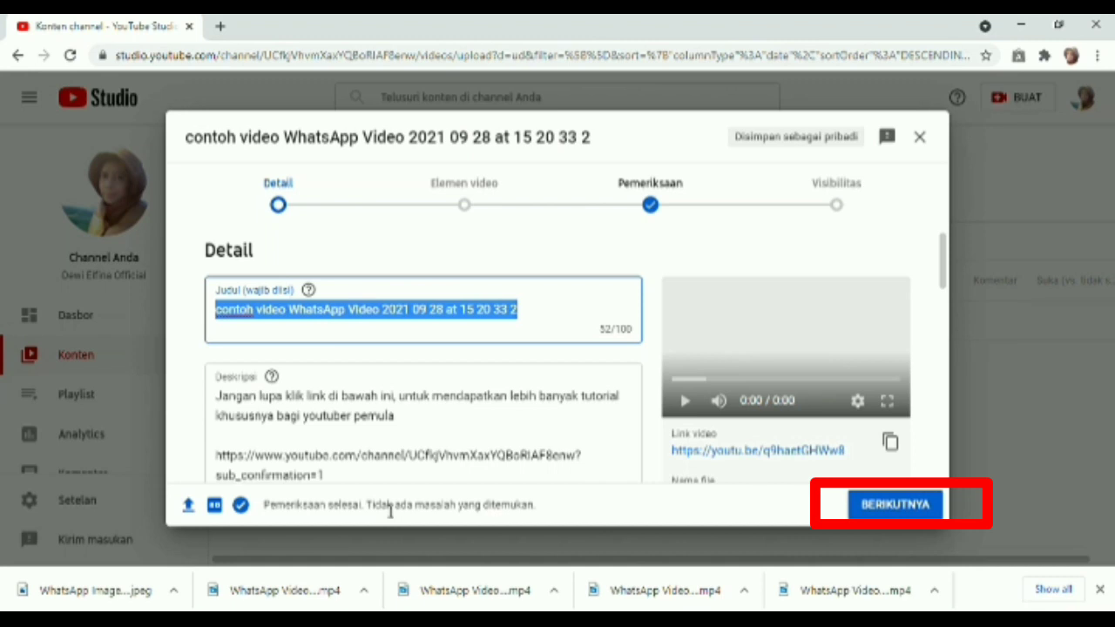
- Accept the upload's default details, elements and checks, save it with visibility Tidak publik, and dismiss the sharing dialog
{"action": "left_click", "coordinate": [897, 506]}
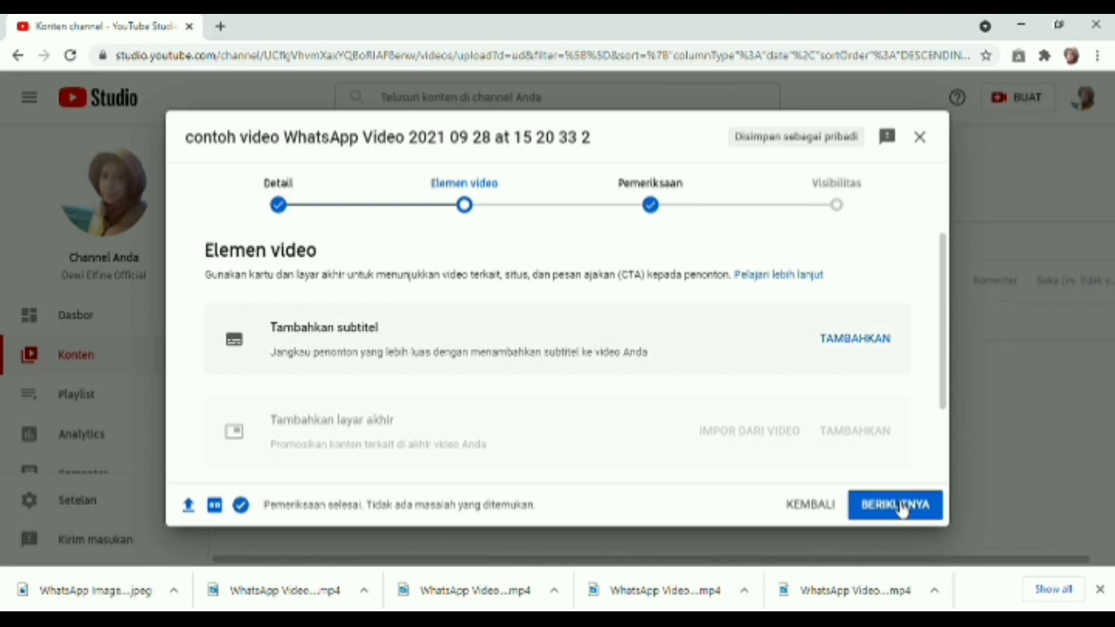
{"action": "left_click", "coordinate": [900, 505]}
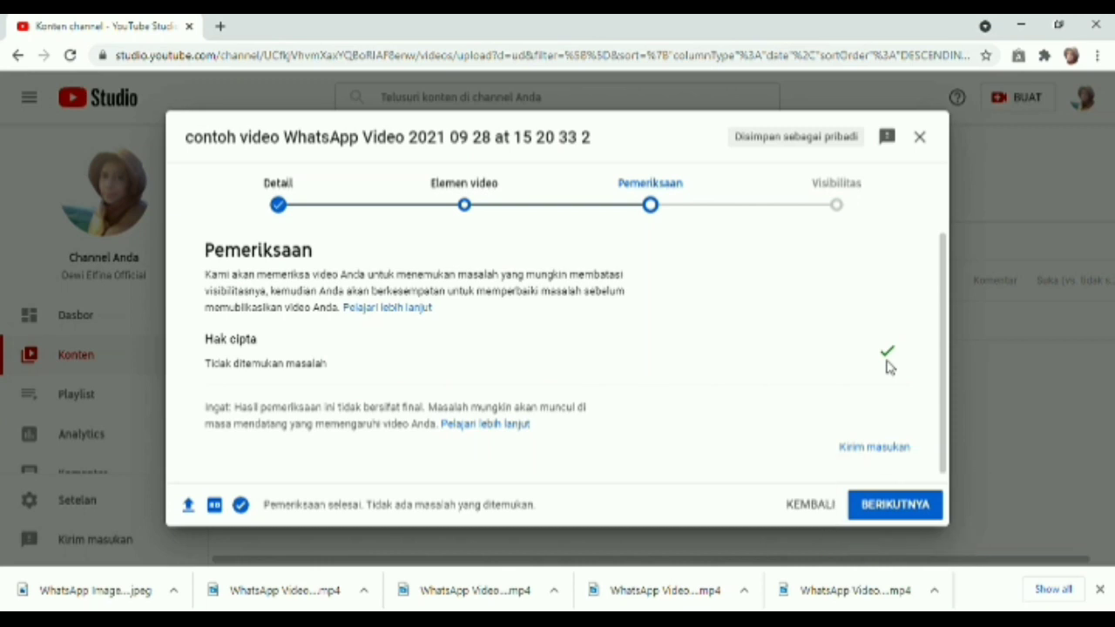
{"action": "left_click", "coordinate": [906, 512]}
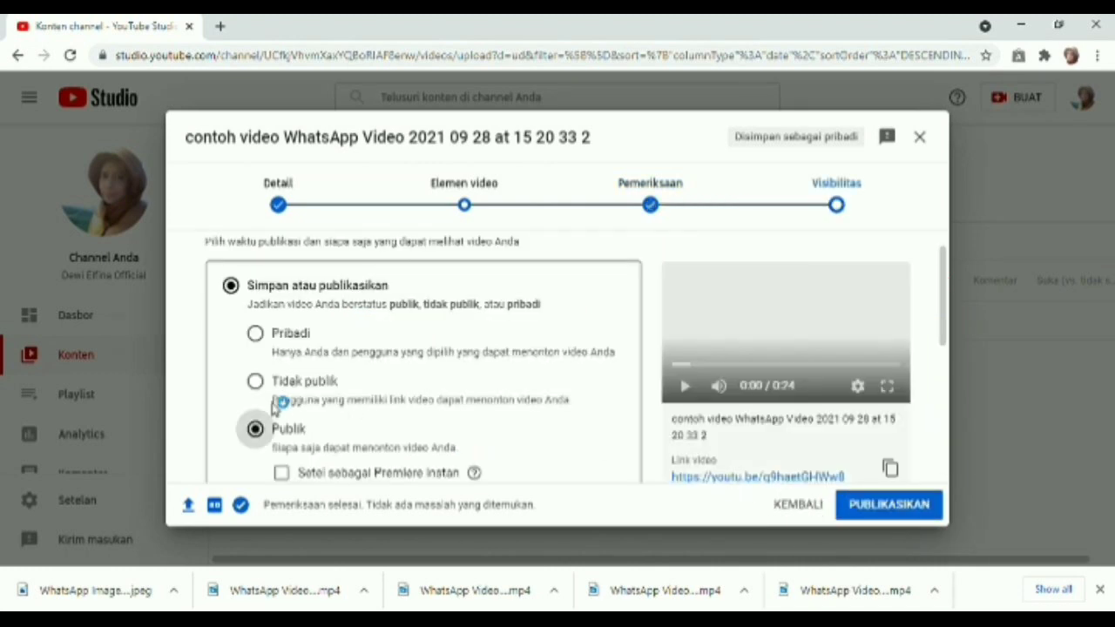
{"action": "left_click", "coordinate": [255, 381]}
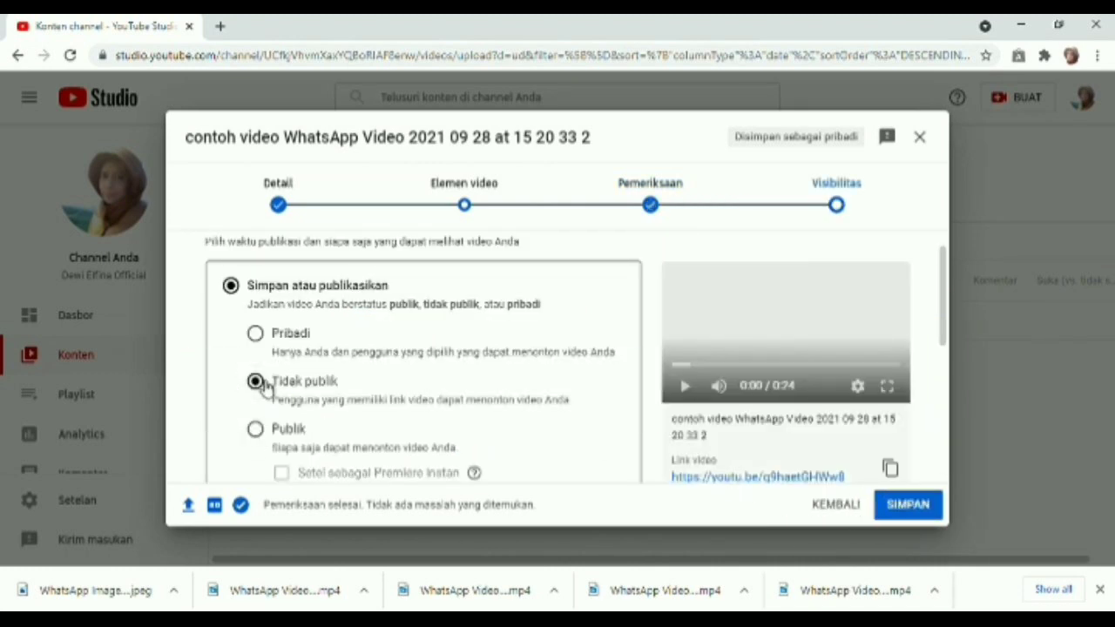
{"action": "left_click", "coordinate": [900, 508]}
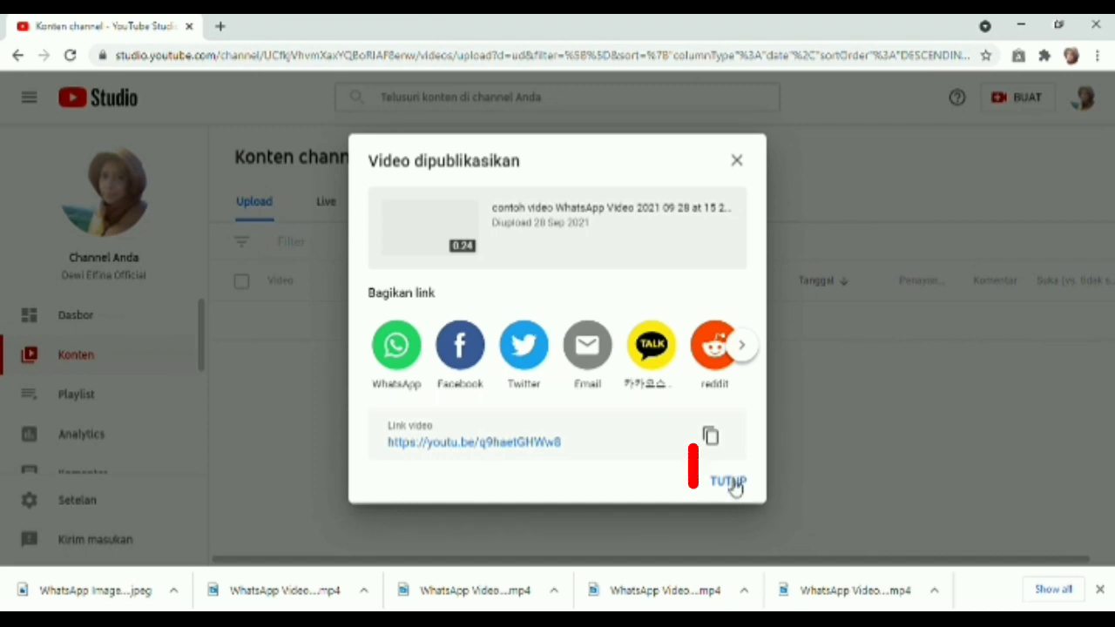
{"action": "left_click", "coordinate": [734, 486]}
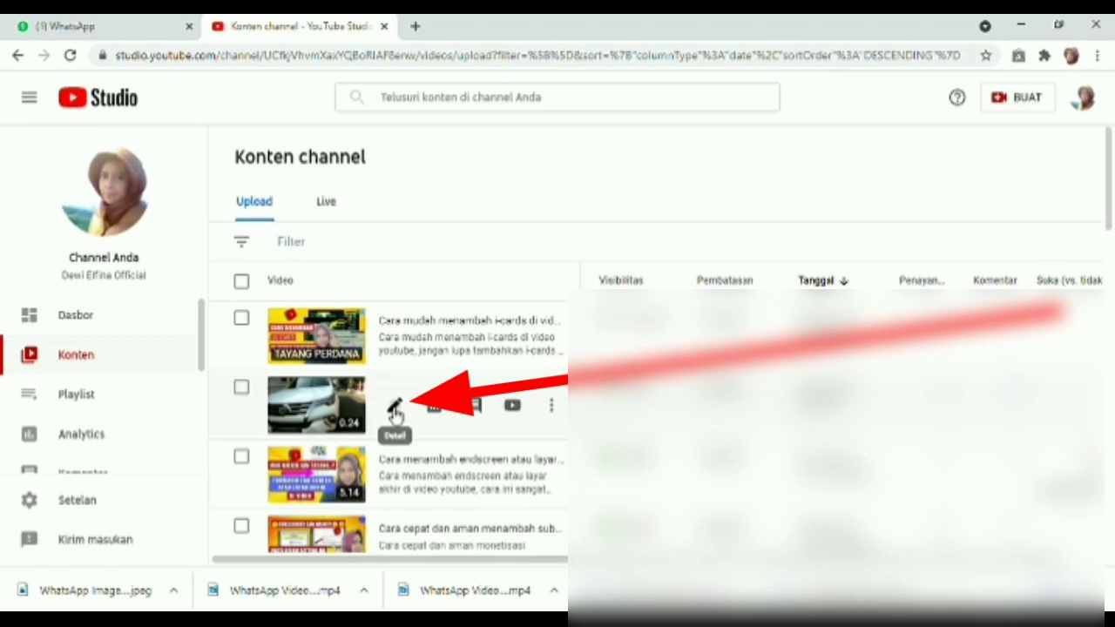
- Open the details of the 0:24 car video and replace its title with "Perjalanan keliling kota Jakarta"
{"action": "left_click", "coordinate": [395, 409]}
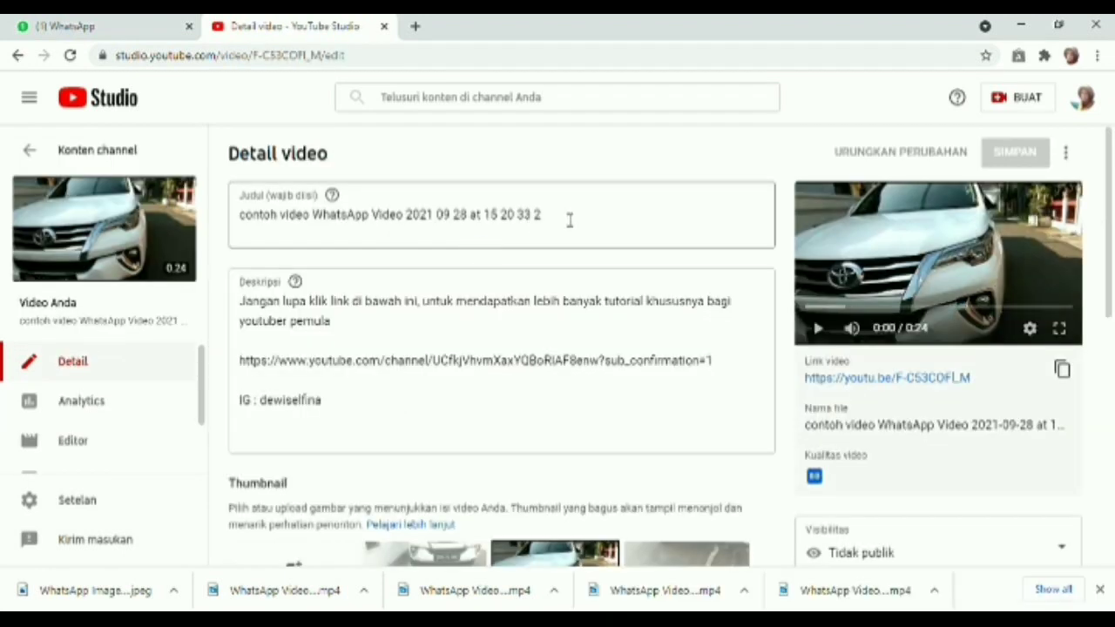
{"action": "left_click_drag", "start_coordinate": [570, 221], "coordinate": [233, 214]}
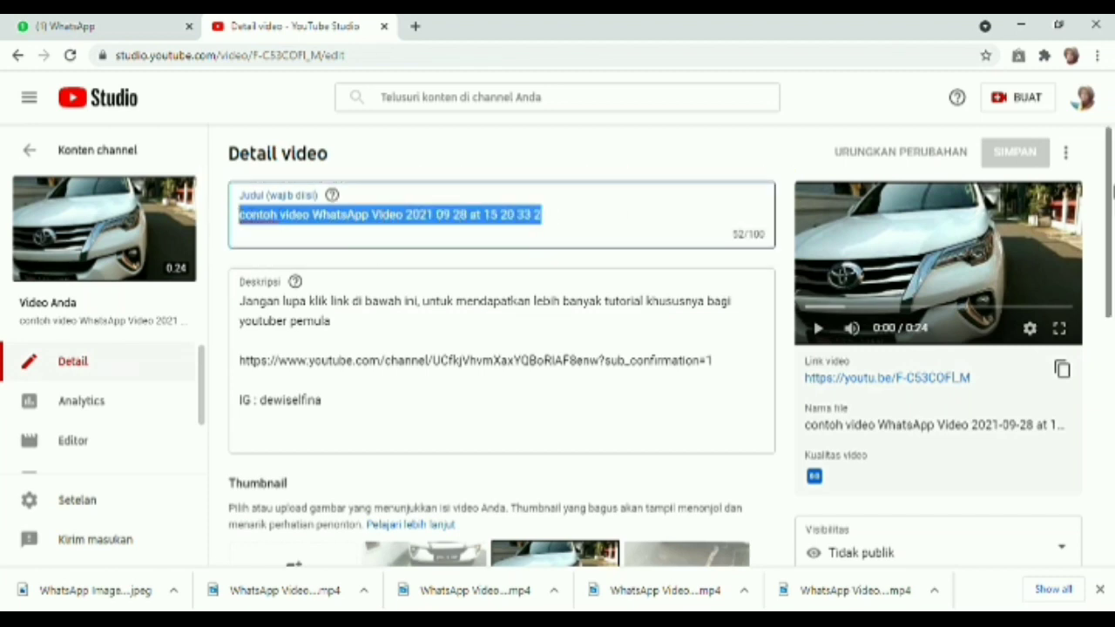
{"action": "type", "text": "Per"}
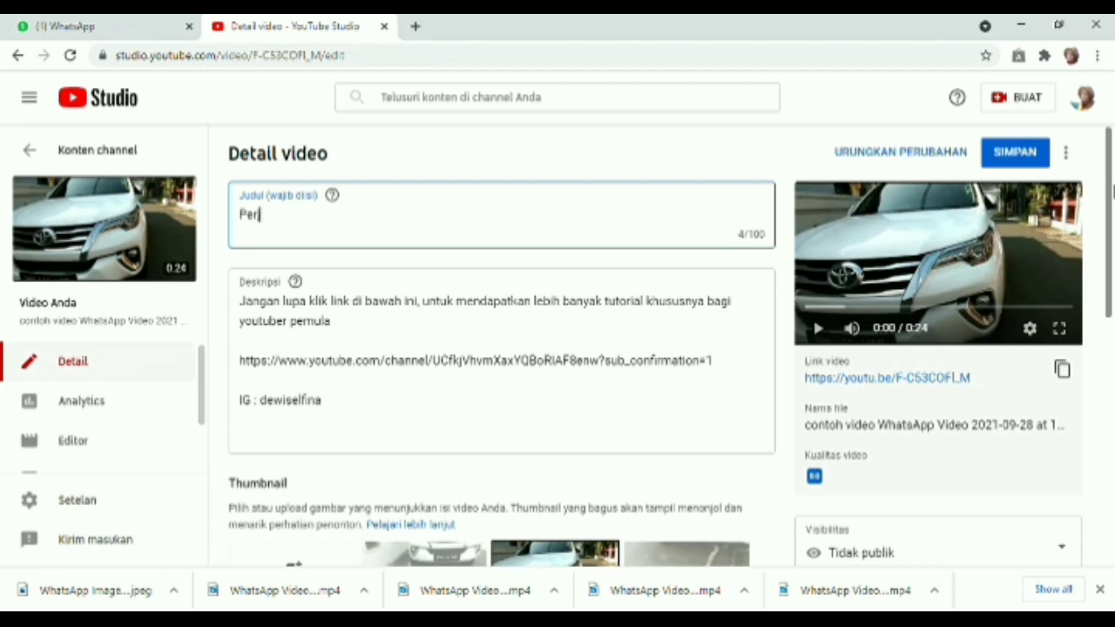
{"action": "type", "text": "jalanan kelil"}
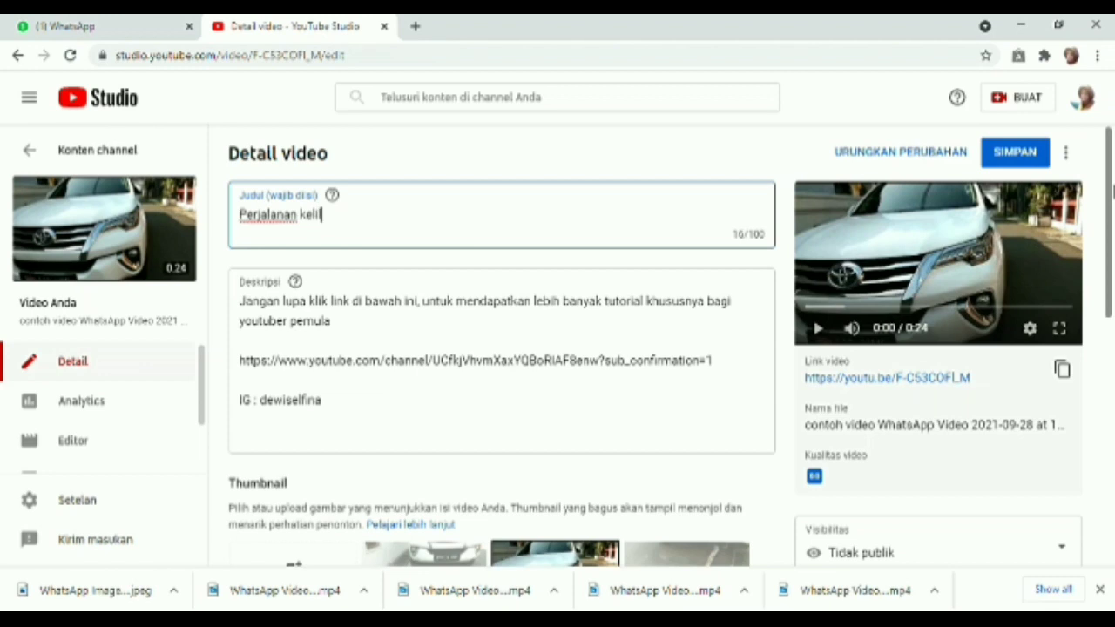
{"action": "type", "text": "ing kota Jakart"}
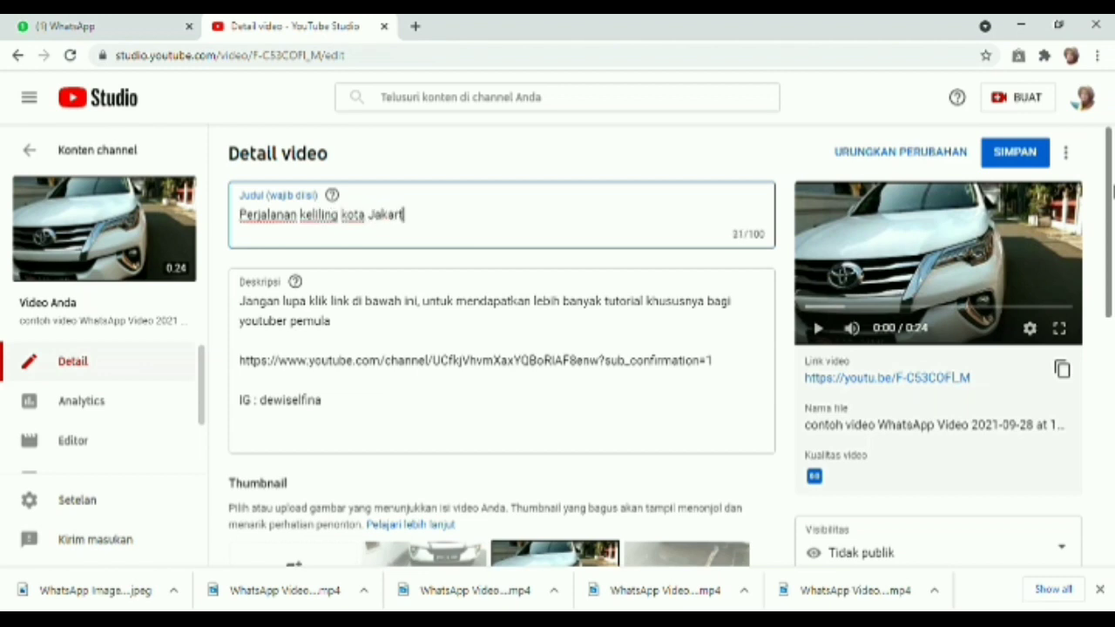
{"action": "type", "text": "a"}
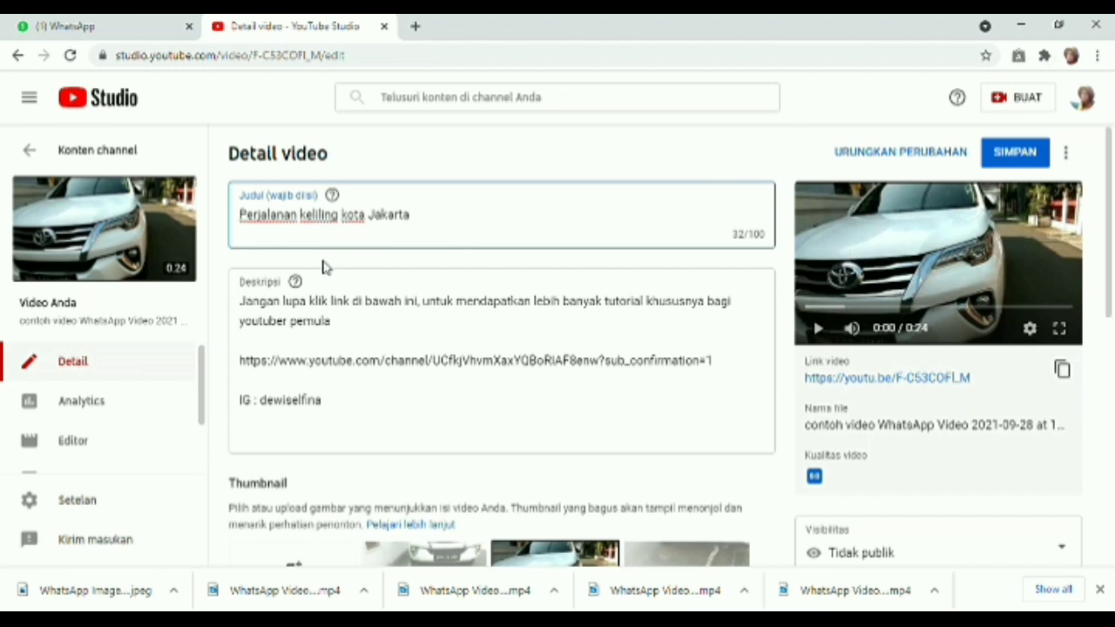
- Insert about a dozen blank lines above the existing text in the video description
{"action": "left_click", "coordinate": [251, 310]}
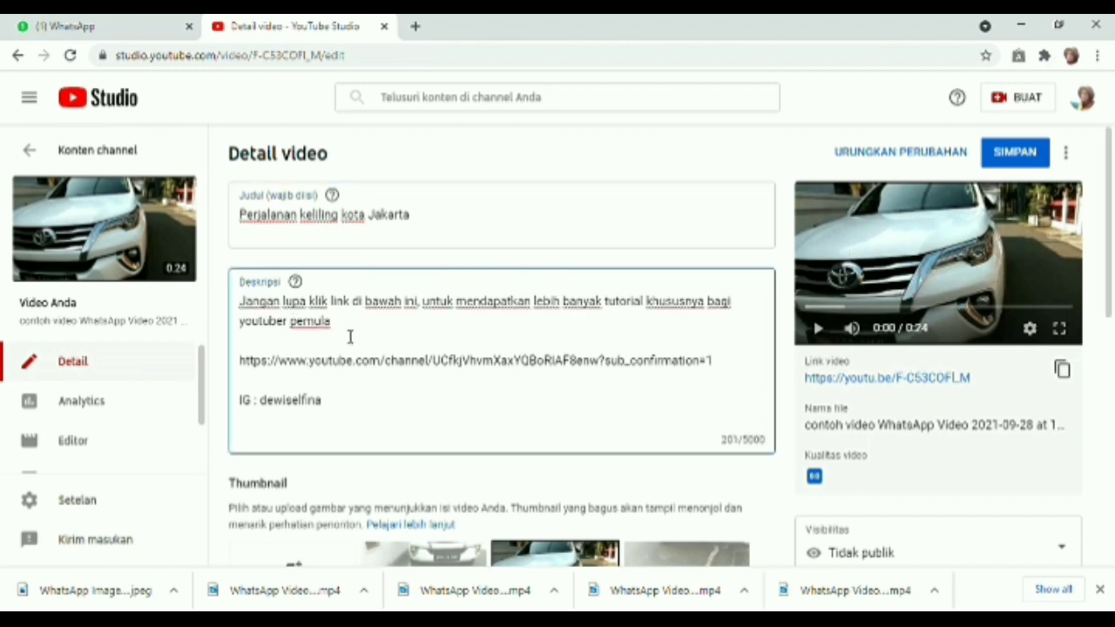
{"action": "key", "text": "Return"}
{"action": "key", "text": "Return"}
{"action": "key", "text": "Return"}
{"action": "key", "text": "Return"}
{"action": "key", "text": "Return"}
{"action": "key", "text": "Return"}
{"action": "key", "text": "Return"}
{"action": "key", "text": "Return"}
{"action": "key", "text": "Return"}
{"action": "key", "text": "Return"}
{"action": "key", "text": "Return"}
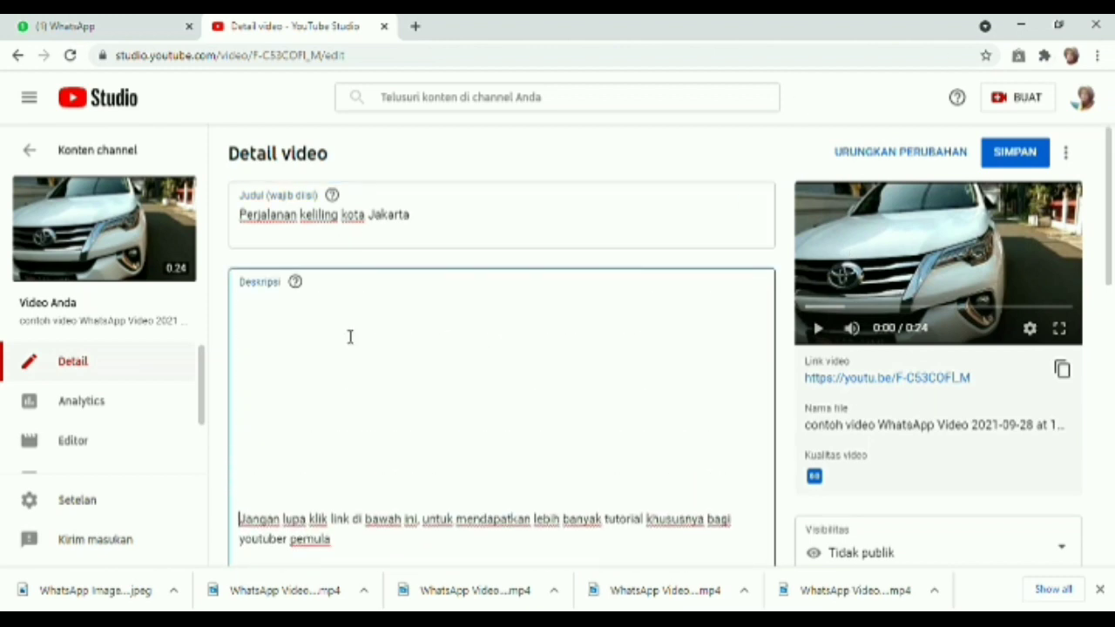
{"action": "key", "text": "Return"}
- Copy the video title into the second line of the description
{"action": "left_click", "coordinate": [256, 312]}
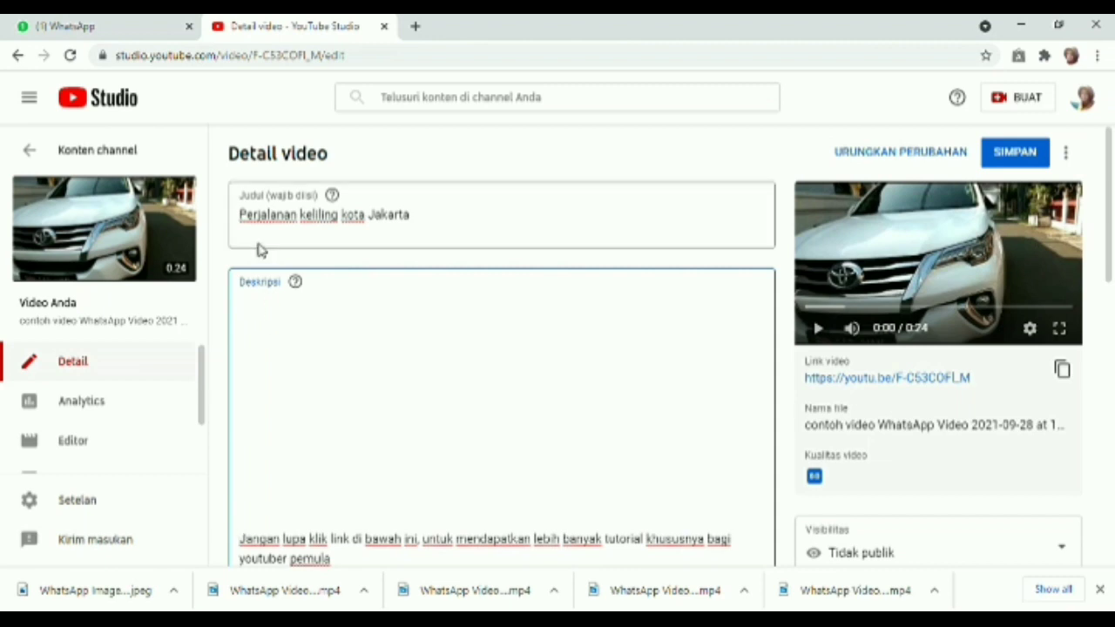
{"action": "left_click_drag", "start_coordinate": [241, 215], "coordinate": [421, 221]}
{"action": "key", "text": "ctrl+c"}
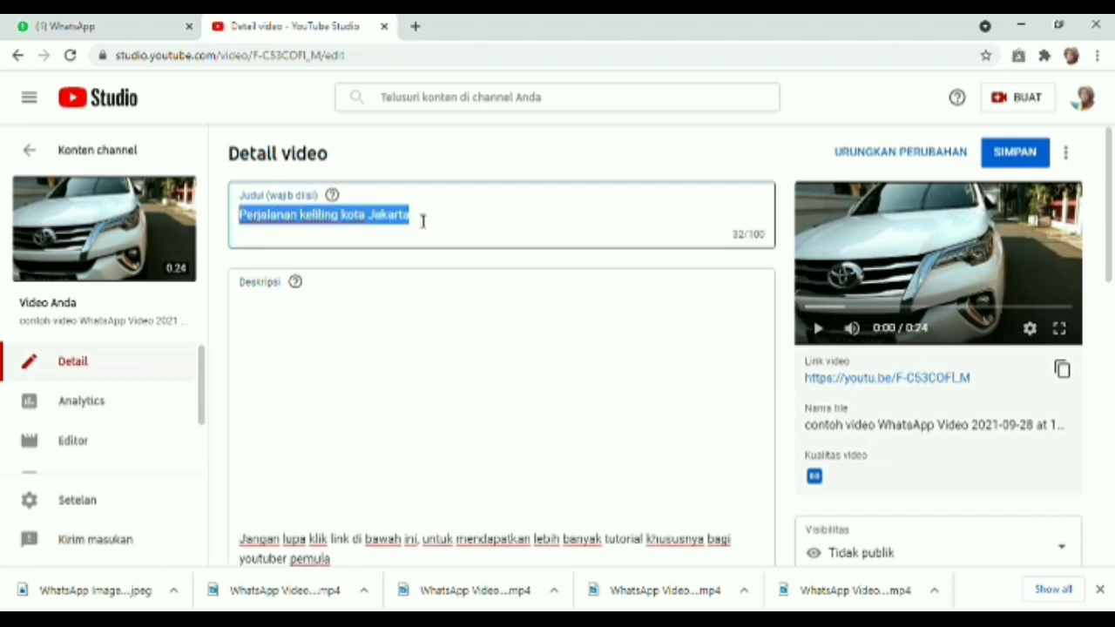
{"action": "left_click", "coordinate": [281, 320]}
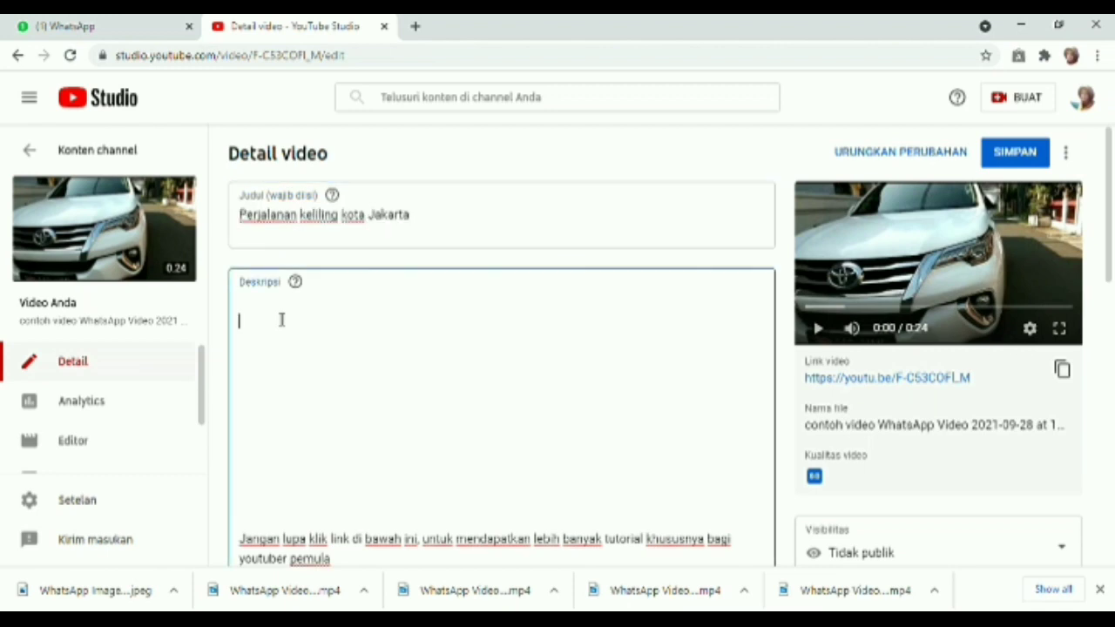
{"action": "key", "text": "ctrl+v"}
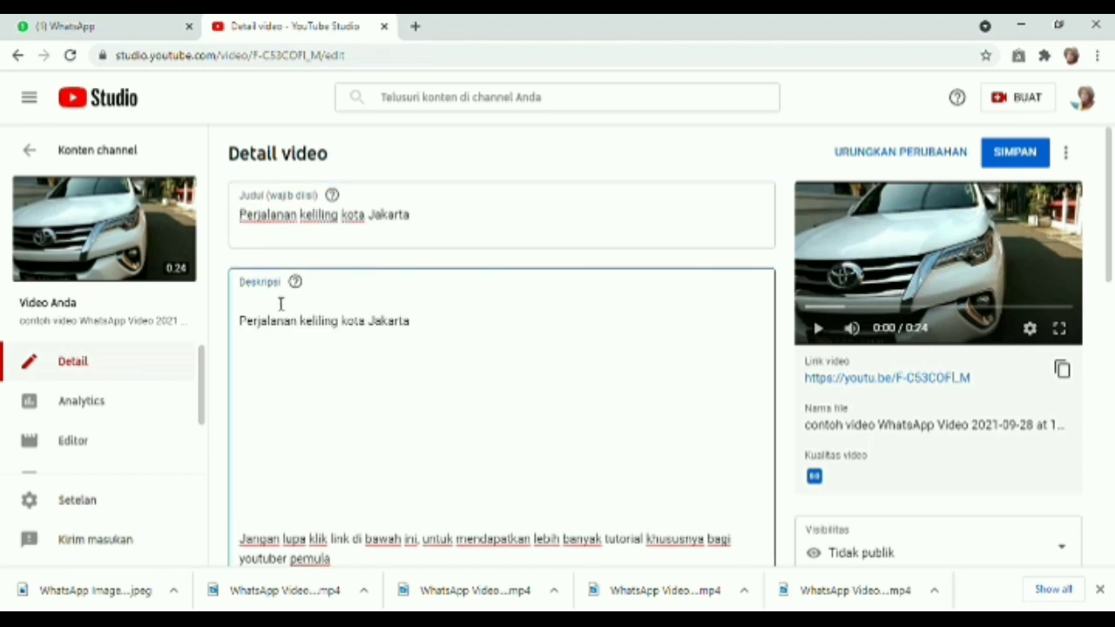
{"action": "left_click", "coordinate": [281, 303]}
- Extend the copied title in the description with ", menempuh waktu sekitar 1.5 jam dengan berkeliling jakarta selatan, Barat, Utara, Pusat"
{"action": "left_click", "coordinate": [432, 330]}
{"action": "type", "text": ", menemp"}
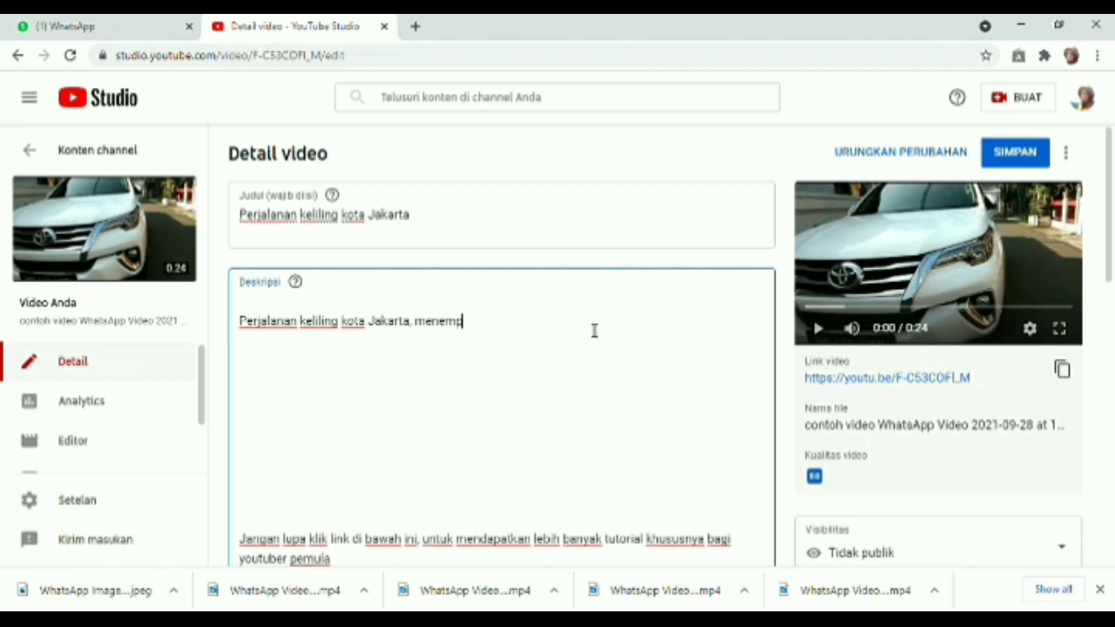
{"action": "type", "text": "uh jakar"}
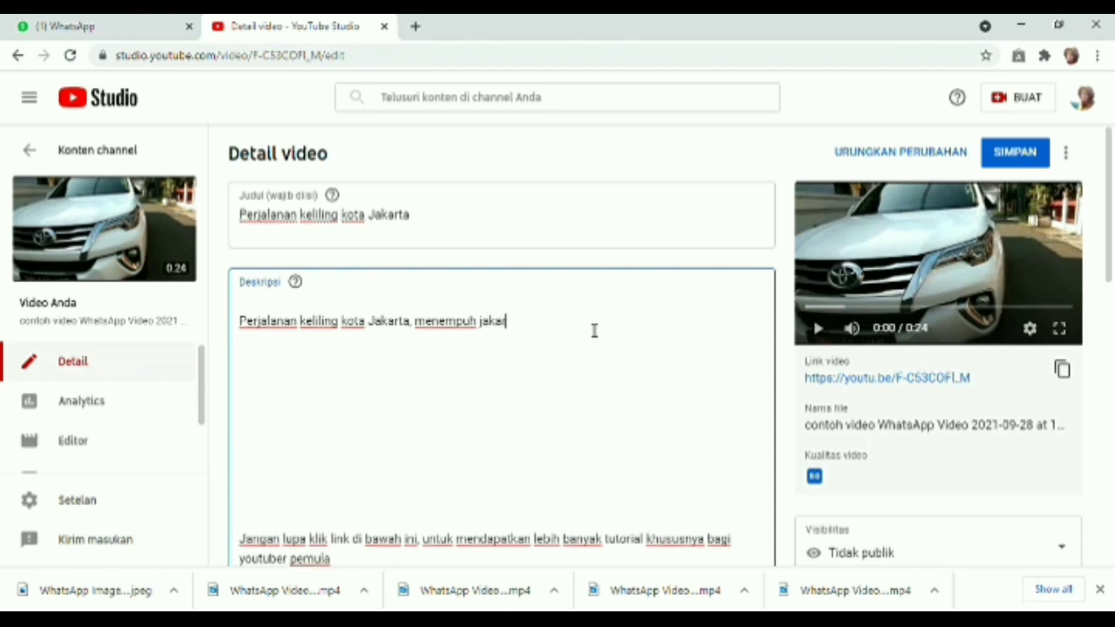
{"action": "type", "text": "ak"}
{"action": "key", "text": "BackSpace"}
{"action": "type", "text": "rak se"}
{"action": "key", "text": "BackSpace"}
{"action": "key", "text": "BackSpace"}
{"action": "key", "text": "BackSpace"}
{"action": "key", "text": "BackSpace"}
{"action": "key", "text": "BackSpace"}
{"action": "type", "text": "waktu sekitar 1"}
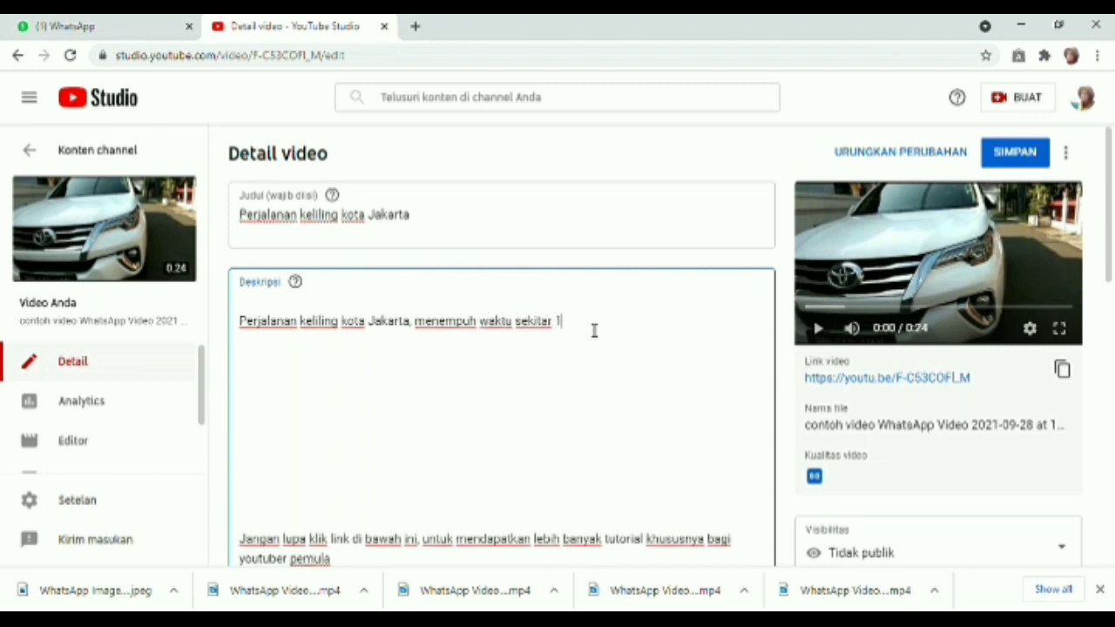
{"action": "triple_click", "coordinate": [422, 221]}
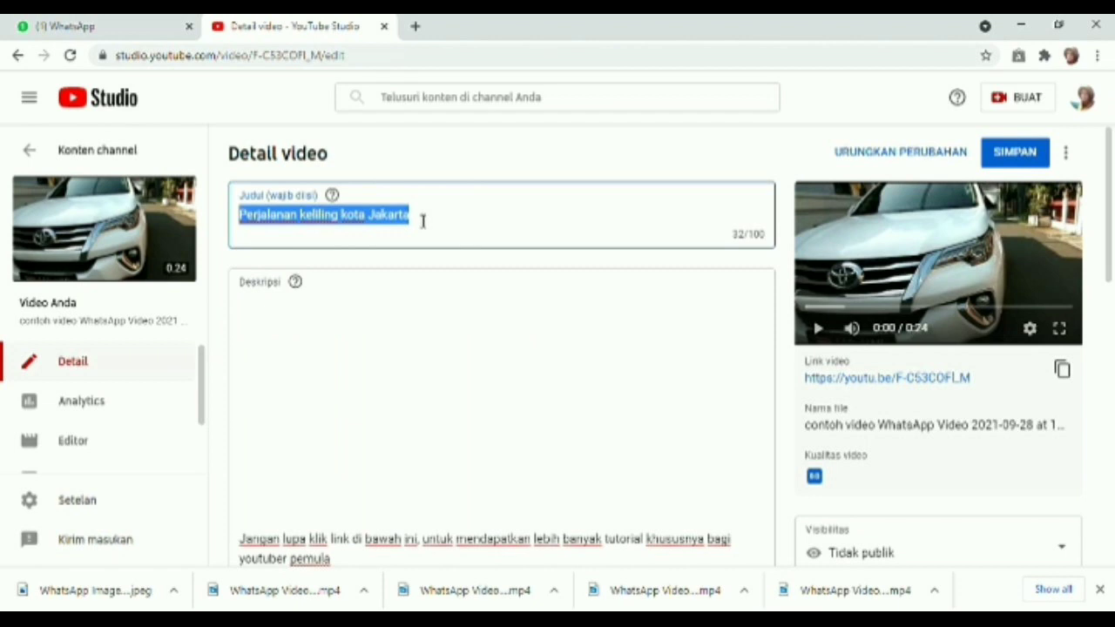
{"action": "left_click", "coordinate": [594, 330]}
{"action": "type", "text": "5 "}
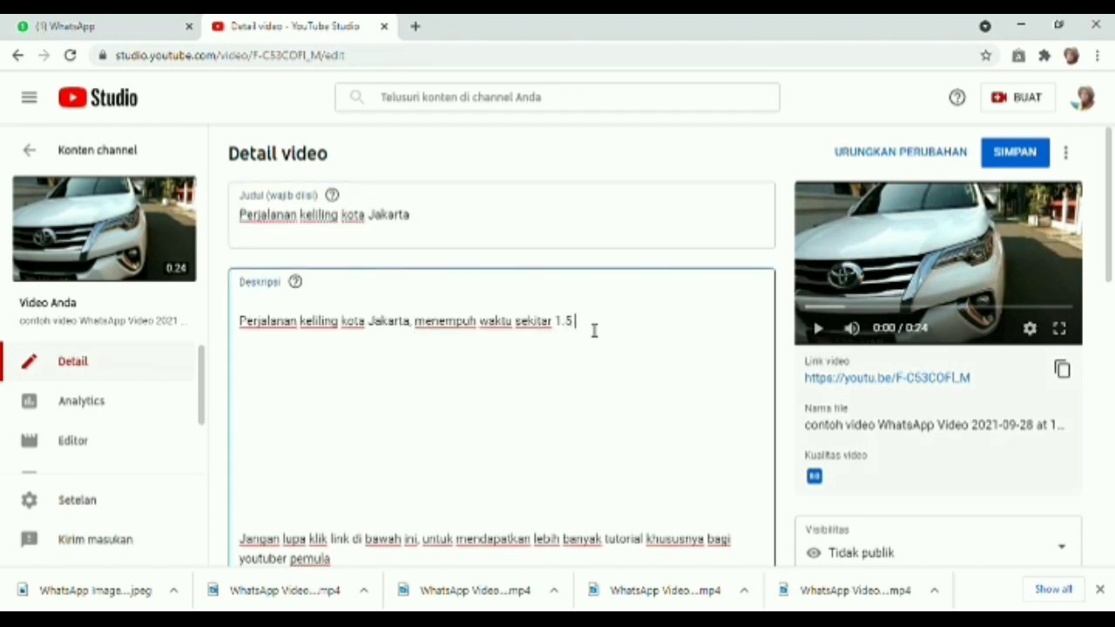
{"action": "type", "text": "jam dengan berkeliling"}
{"action": "type", "text": "jakarta selatan, Barat, Utara, Pusat"}
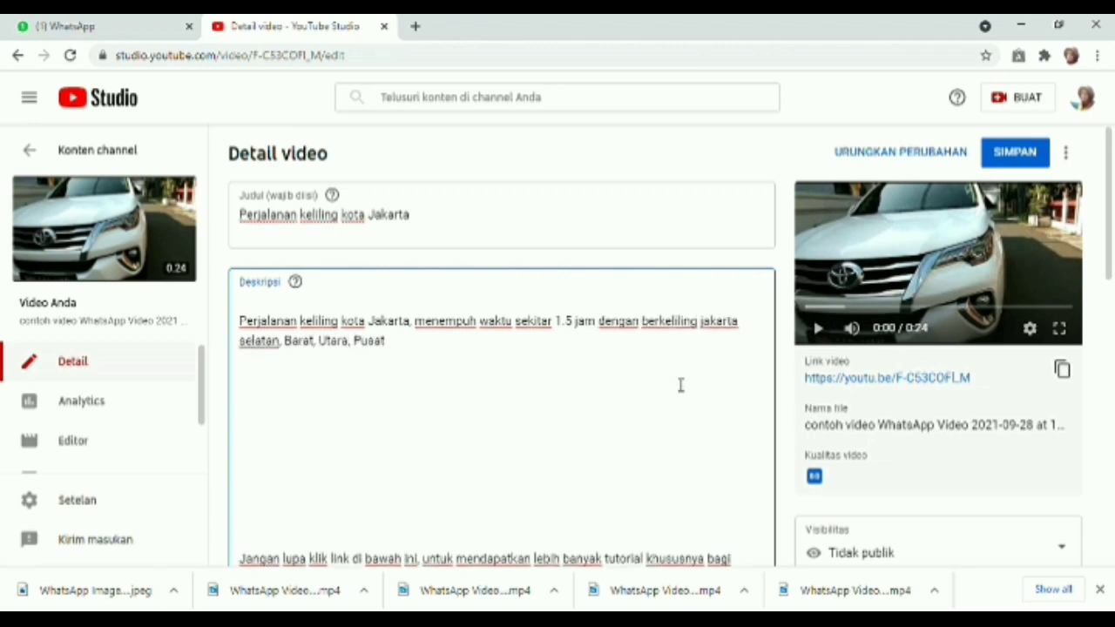
- Close the WhatsApp page and upload the custom thumbnail reading "UPLOUD VIDEO SESUAI SEO YOUTUBE" for the video
{"action": "left_click", "coordinate": [189, 26]}
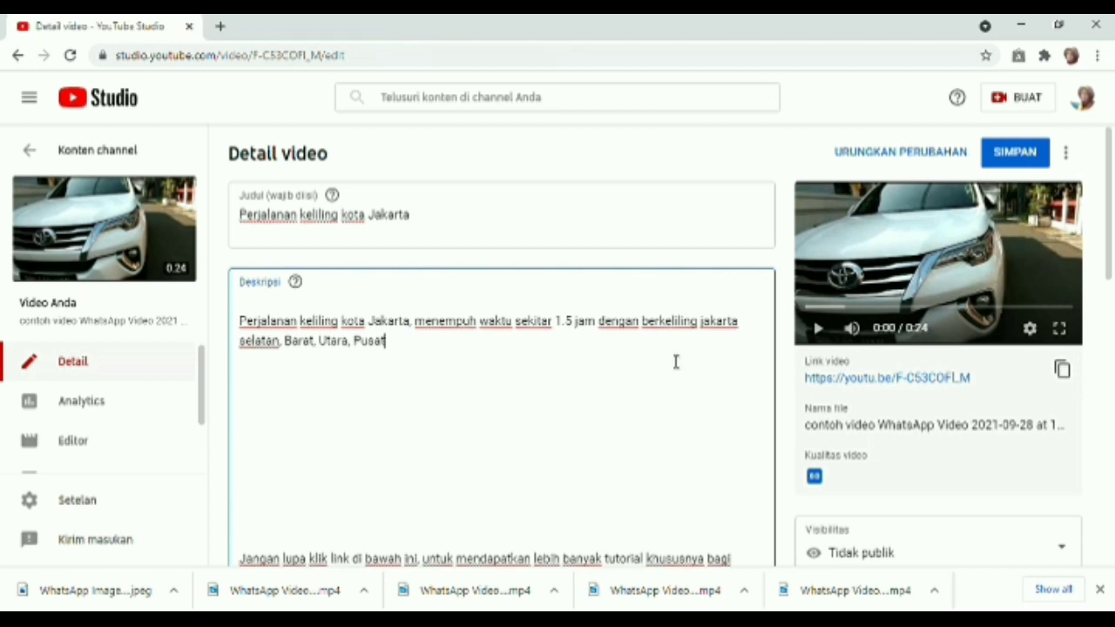
{"action": "scroll", "coordinate": [637, 377], "scroll_direction": "down", "scroll_amount": 2}
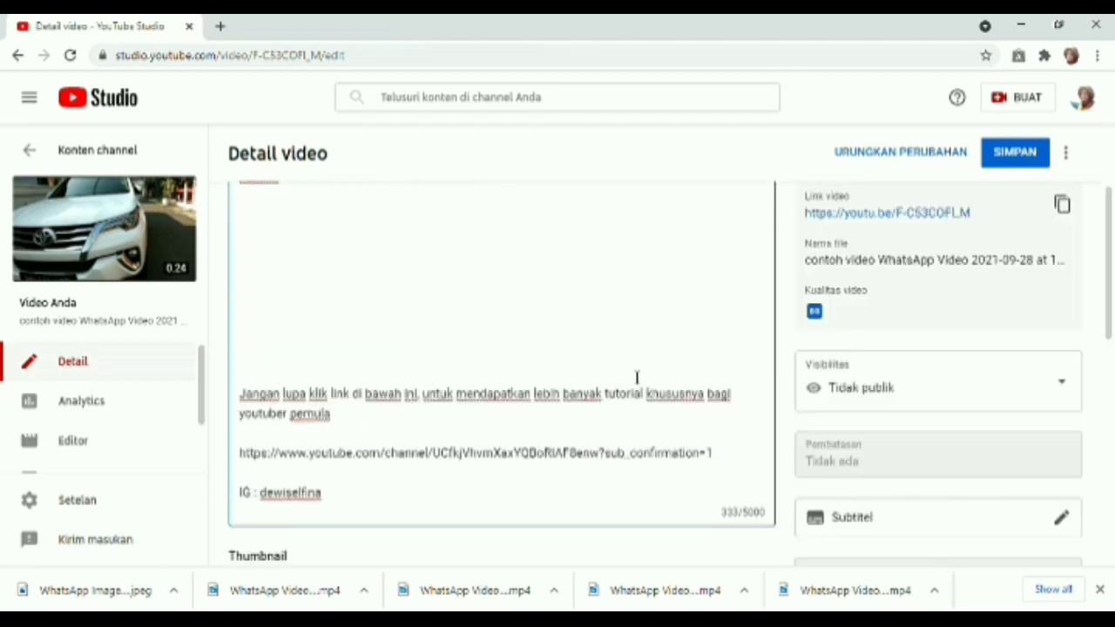
{"action": "scroll", "coordinate": [636, 377], "scroll_direction": "down", "scroll_amount": 4}
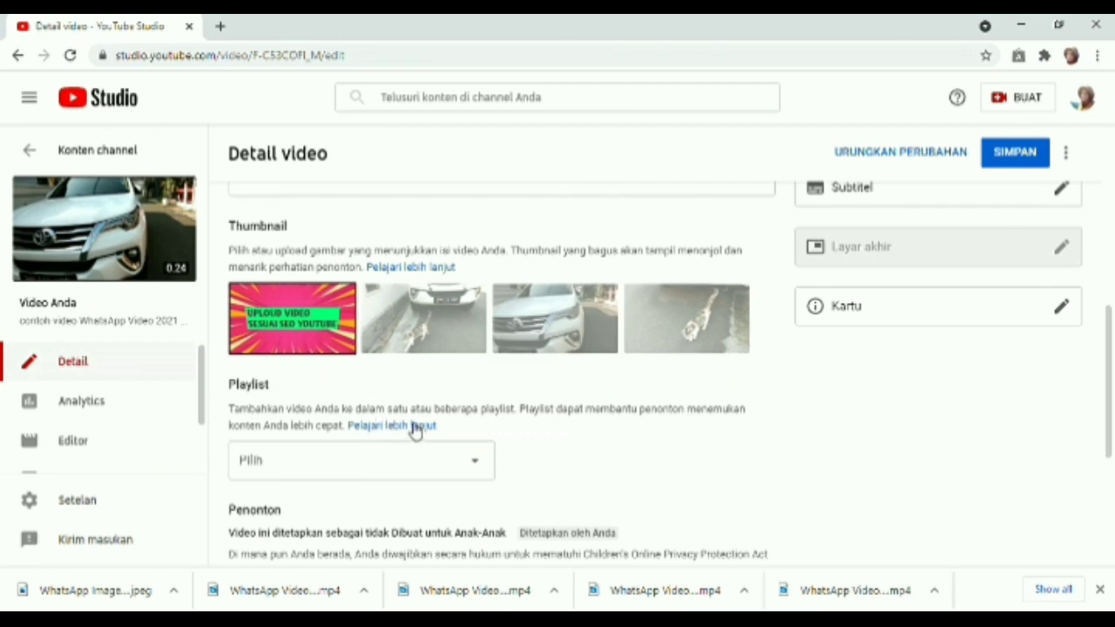
- Review the playlists available for the video without choosing one
{"action": "scroll", "coordinate": [415, 433], "scroll_direction": "down", "scroll_amount": 1}
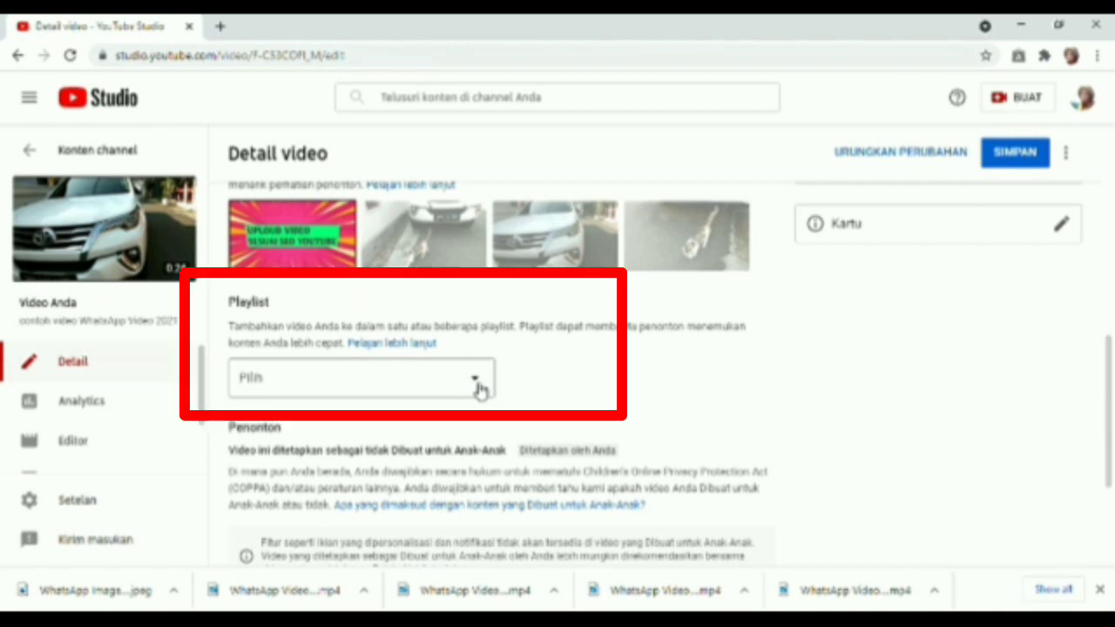
{"action": "left_click", "coordinate": [475, 388]}
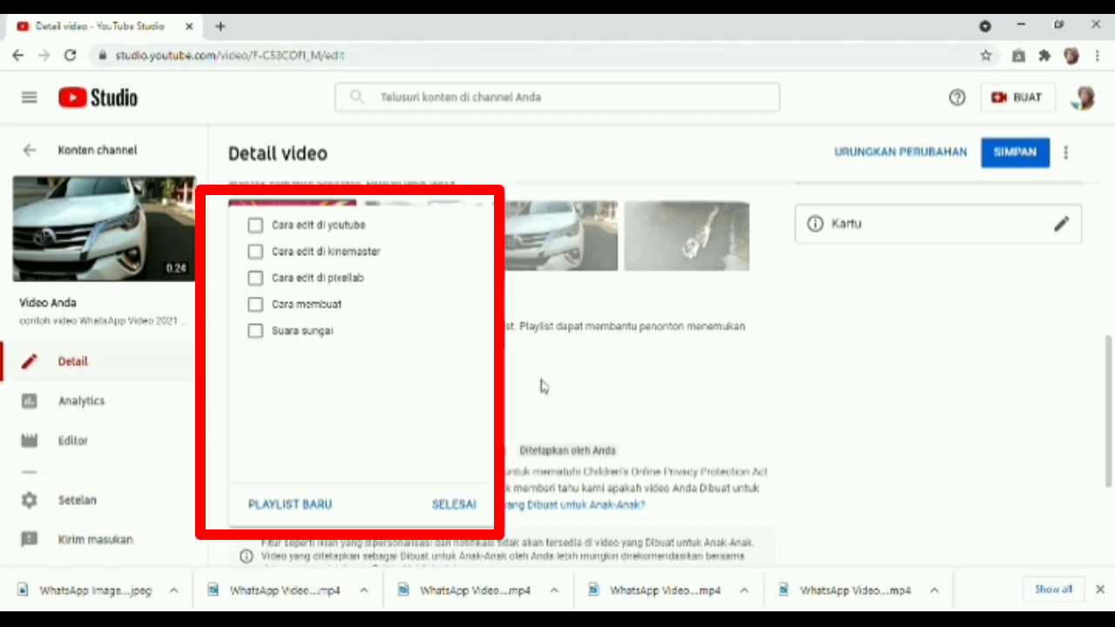
{"action": "left_click", "coordinate": [524, 394]}
- Expand the video's additional settings and add the tags "perjalanan keliling jakarta" and "jarak tempuh"
{"action": "scroll", "coordinate": [524, 394], "scroll_direction": "down", "scroll_amount": 2}
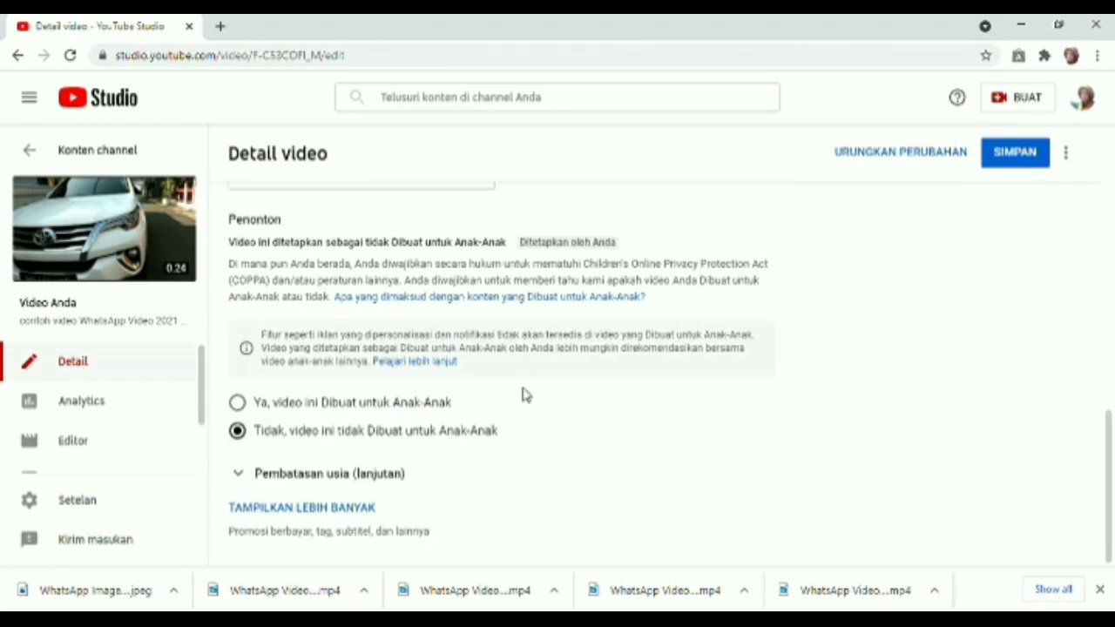
{"action": "left_click", "coordinate": [350, 514]}
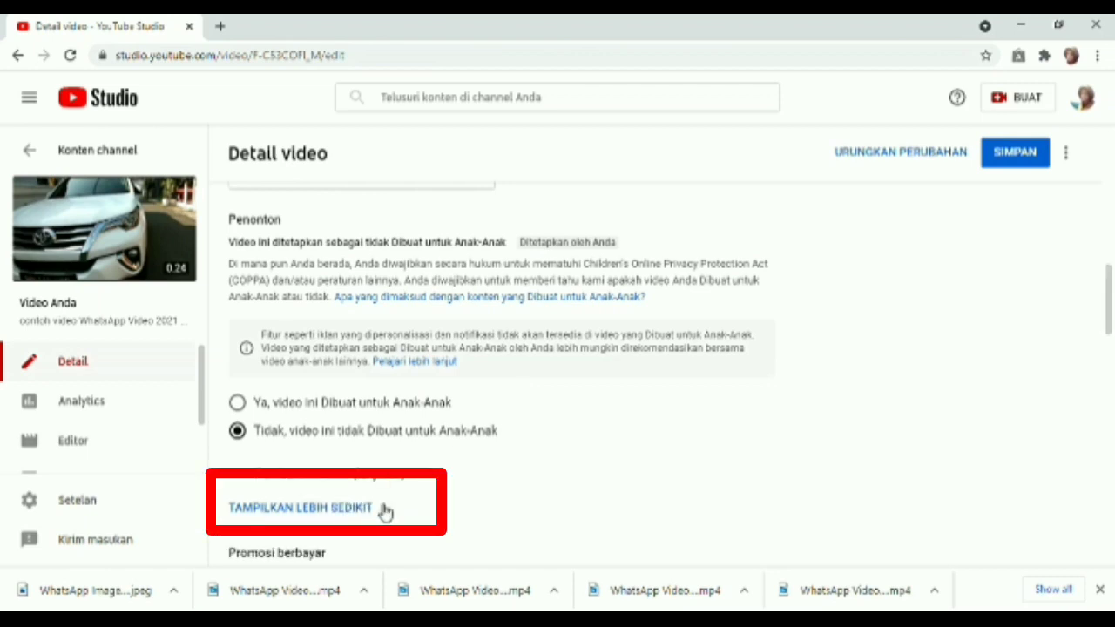
{"action": "scroll", "coordinate": [386, 512], "scroll_direction": "down", "scroll_amount": 2}
{"action": "scroll", "coordinate": [386, 512], "scroll_direction": "down", "scroll_amount": 2}
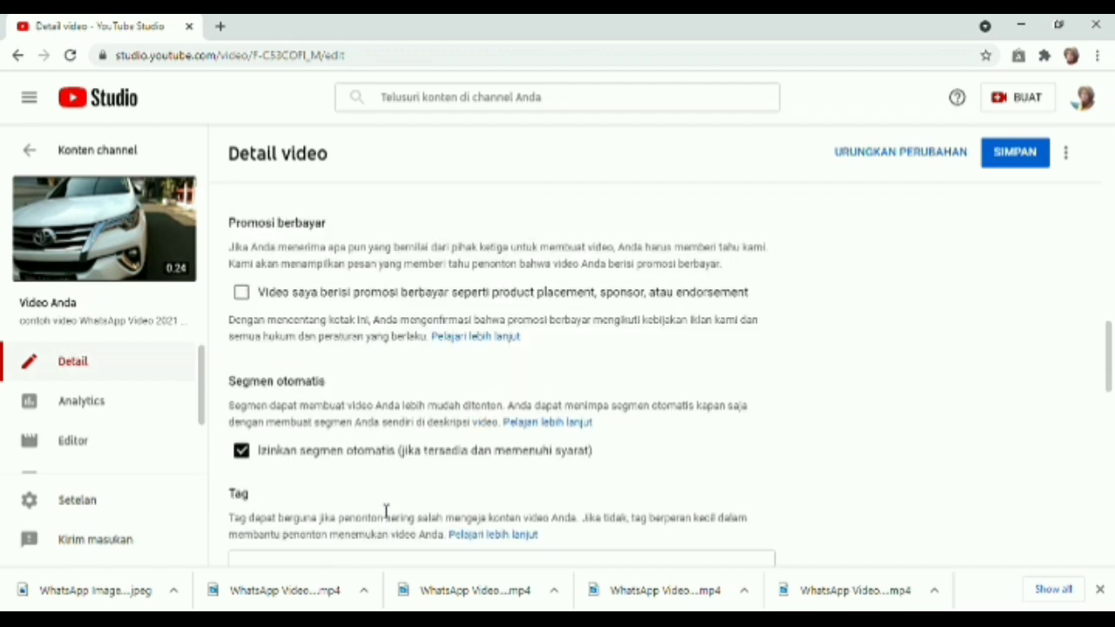
{"action": "scroll", "coordinate": [386, 512], "scroll_direction": "down", "scroll_amount": 2}
{"action": "left_click", "coordinate": [329, 425]}
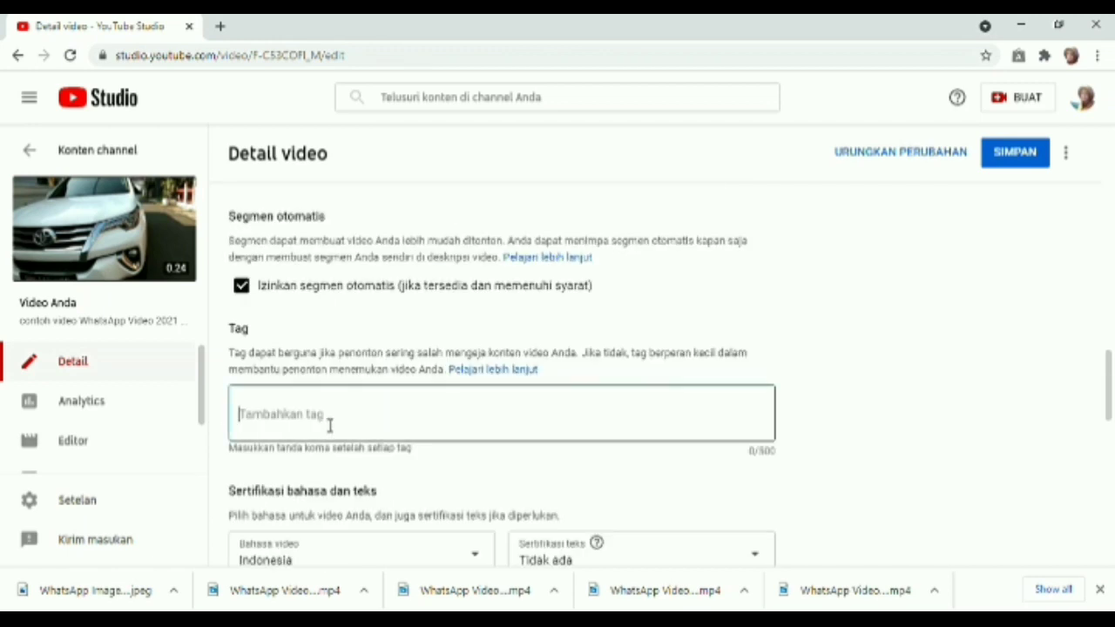
{"action": "type", "text": "perjalanan"}
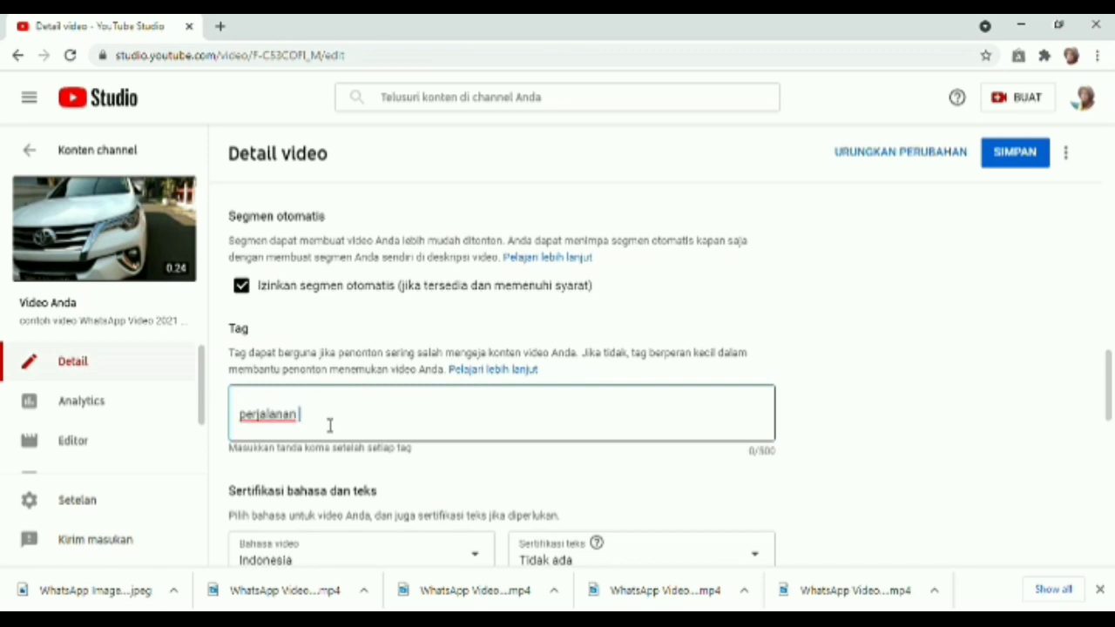
{"action": "type", "text": "keliling jakarta"}
{"action": "key", "text": "Return"}
{"action": "type", "text": "jar"}
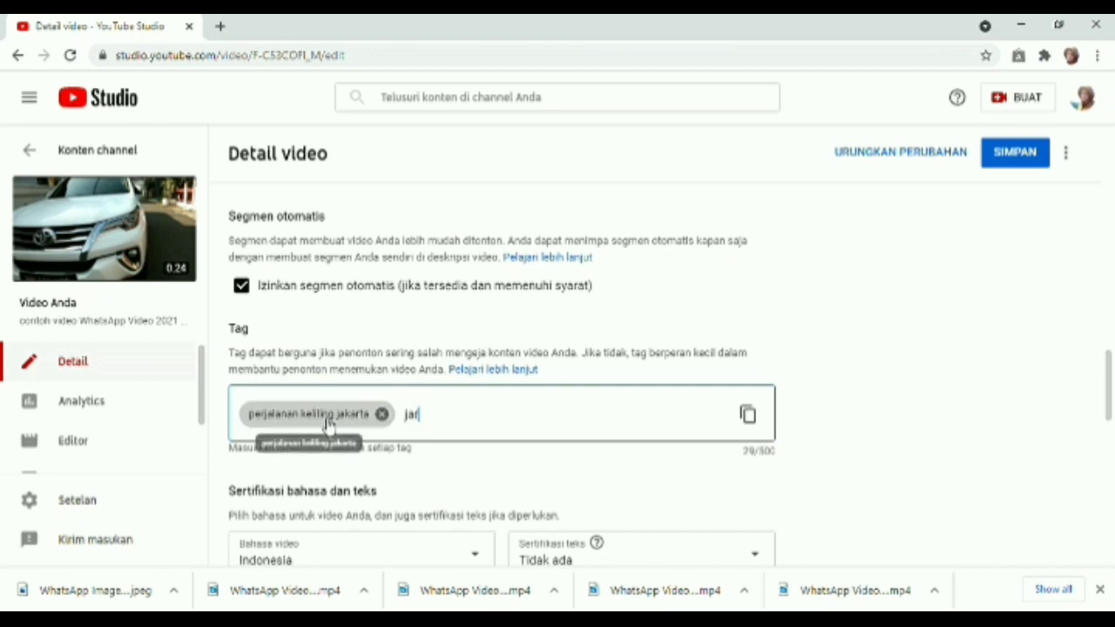
{"action": "type", "text": "ak tempuh"}
{"action": "key", "text": "Return"}
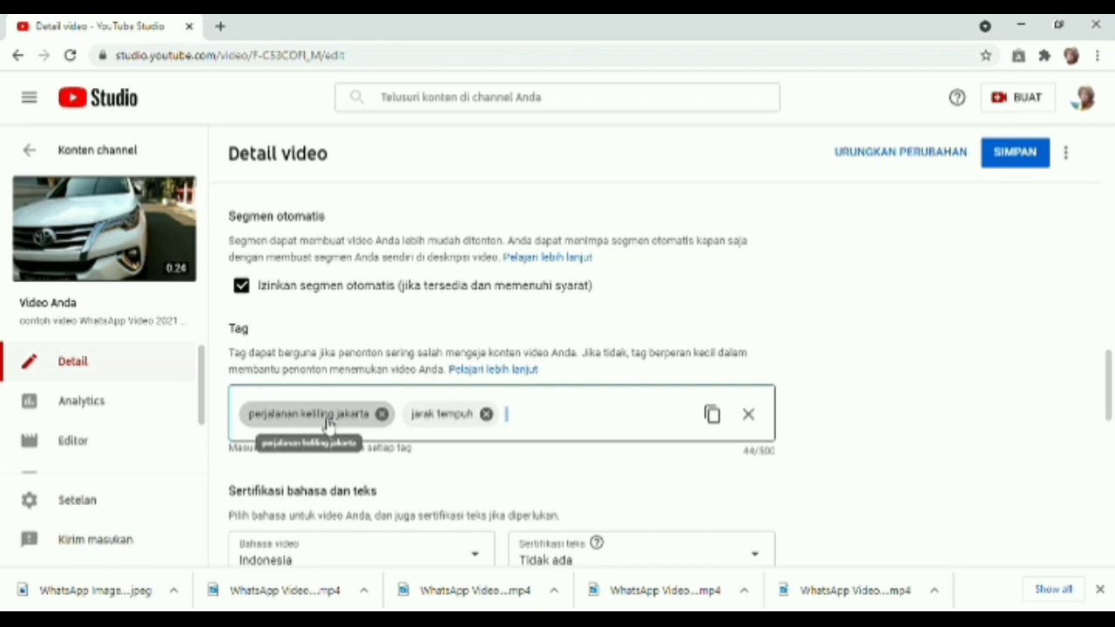
- Try scheduling the video as a Premiere in its visibility settings, and switch back to saving it as unlisted (Tidak publik)
{"action": "scroll", "coordinate": [662, 483], "scroll_direction": "up", "scroll_amount": 10}
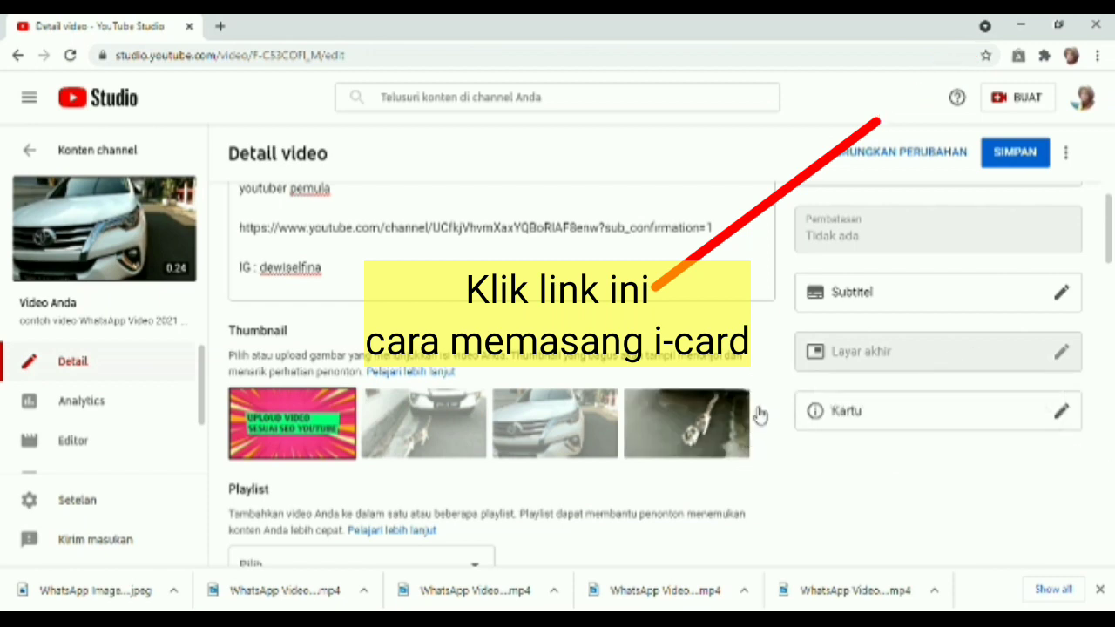
{"action": "scroll", "coordinate": [852, 352], "scroll_direction": "up", "scroll_amount": 1}
{"action": "scroll", "coordinate": [852, 352], "scroll_direction": "up", "scroll_amount": 1}
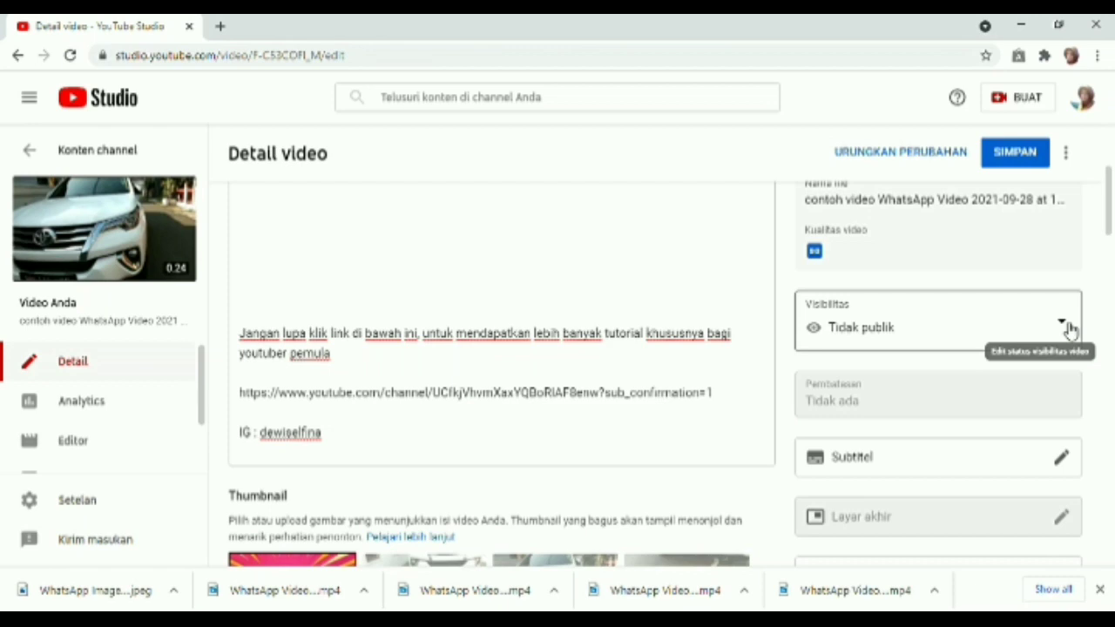
{"action": "left_click", "coordinate": [1070, 329]}
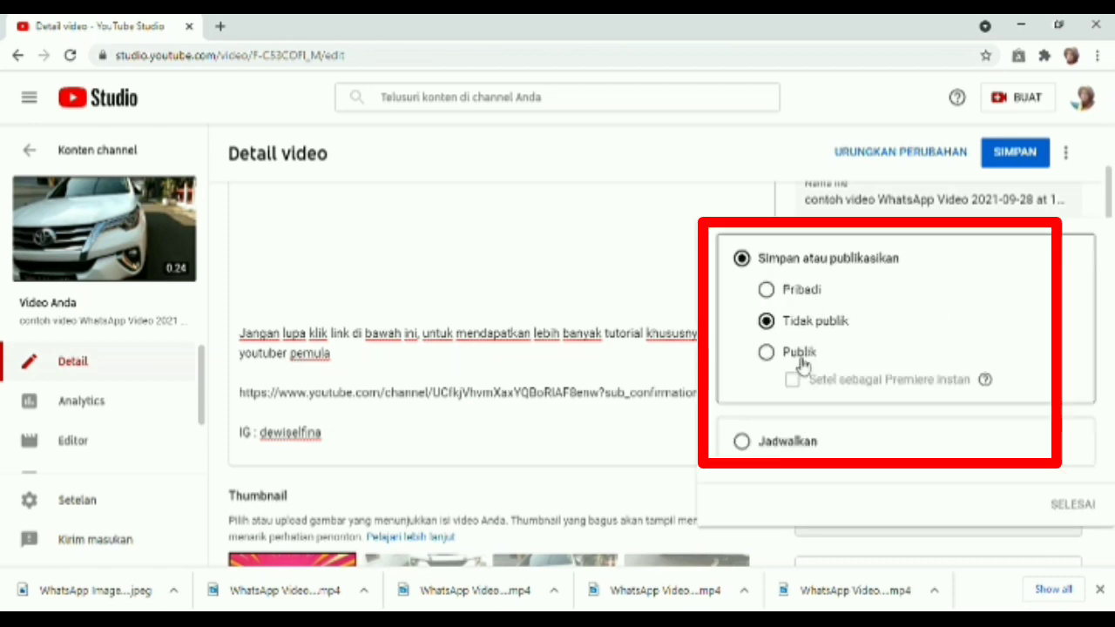
{"action": "left_click", "coordinate": [741, 442]}
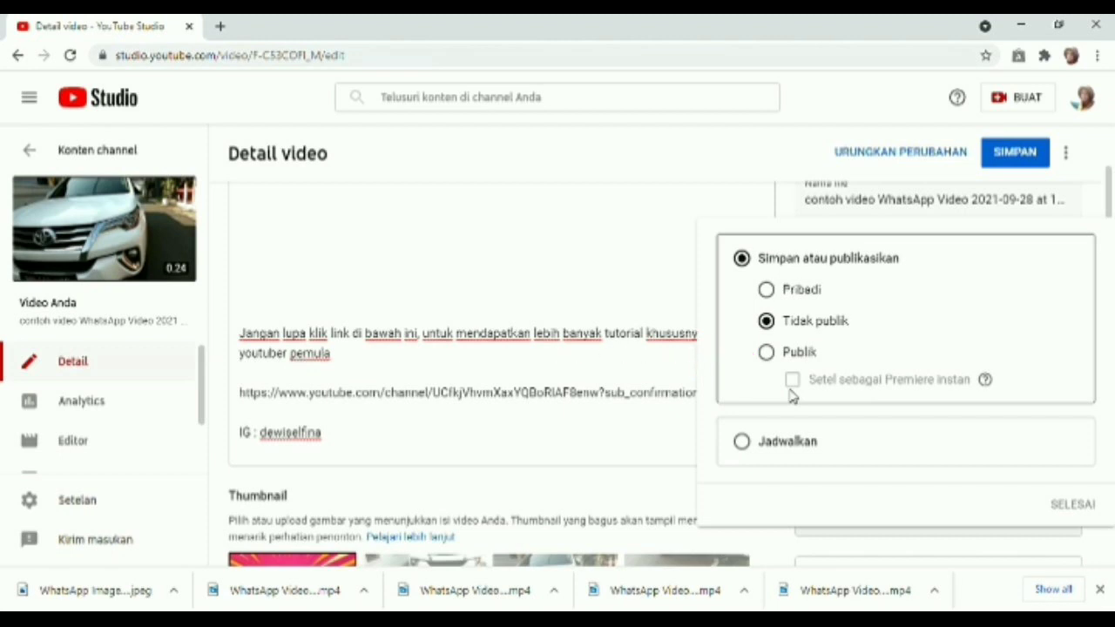
{"action": "left_click", "coordinate": [775, 443]}
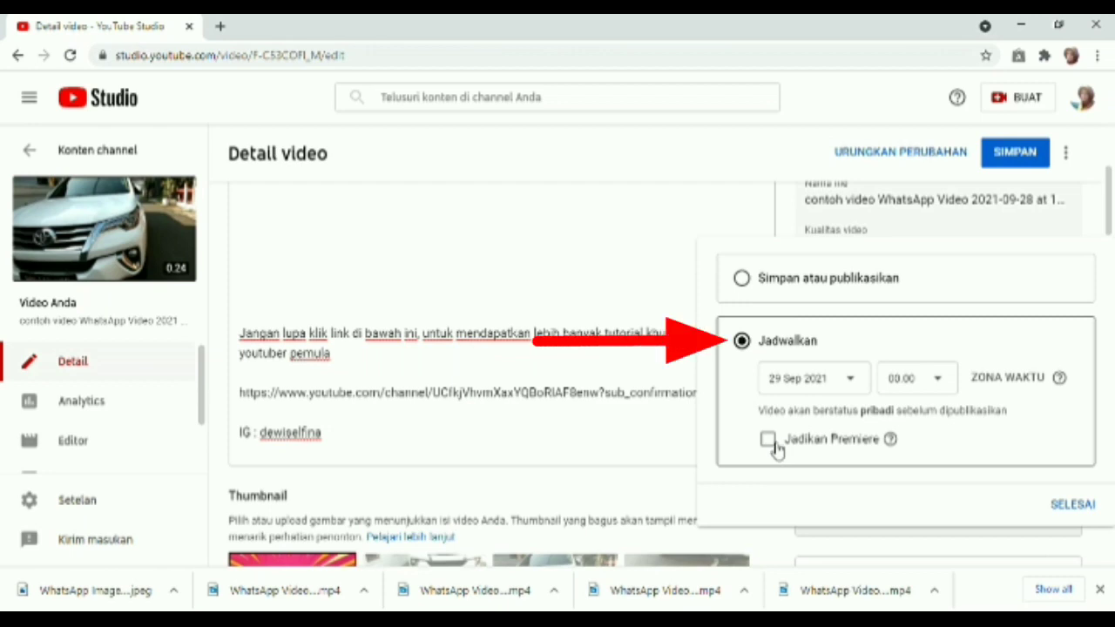
{"action": "left_click", "coordinate": [772, 442]}
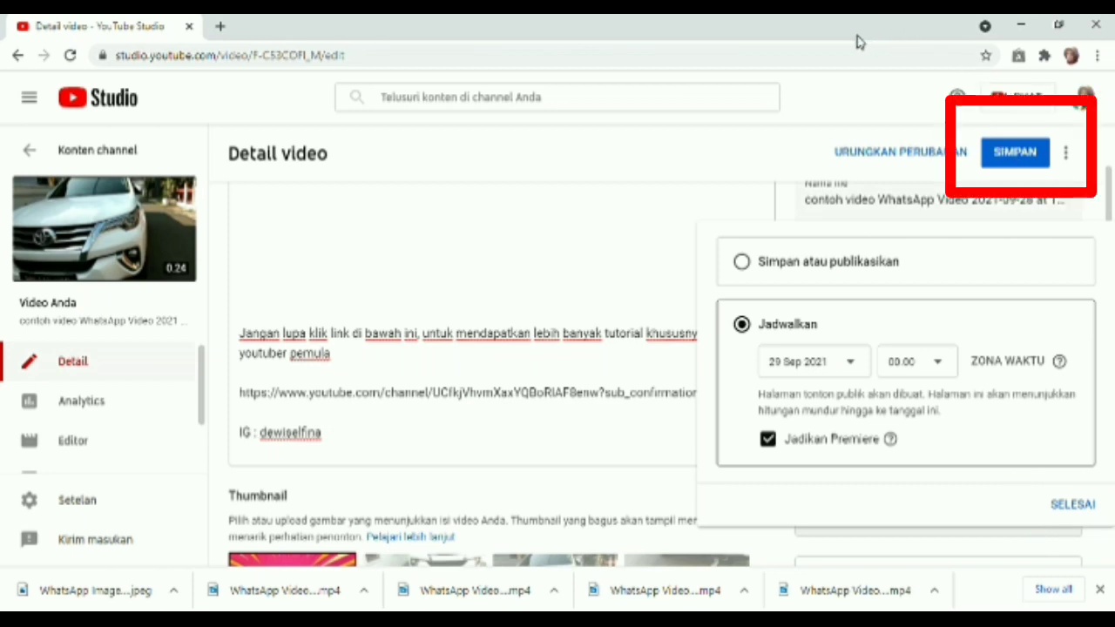
{"action": "left_click", "coordinate": [817, 262]}
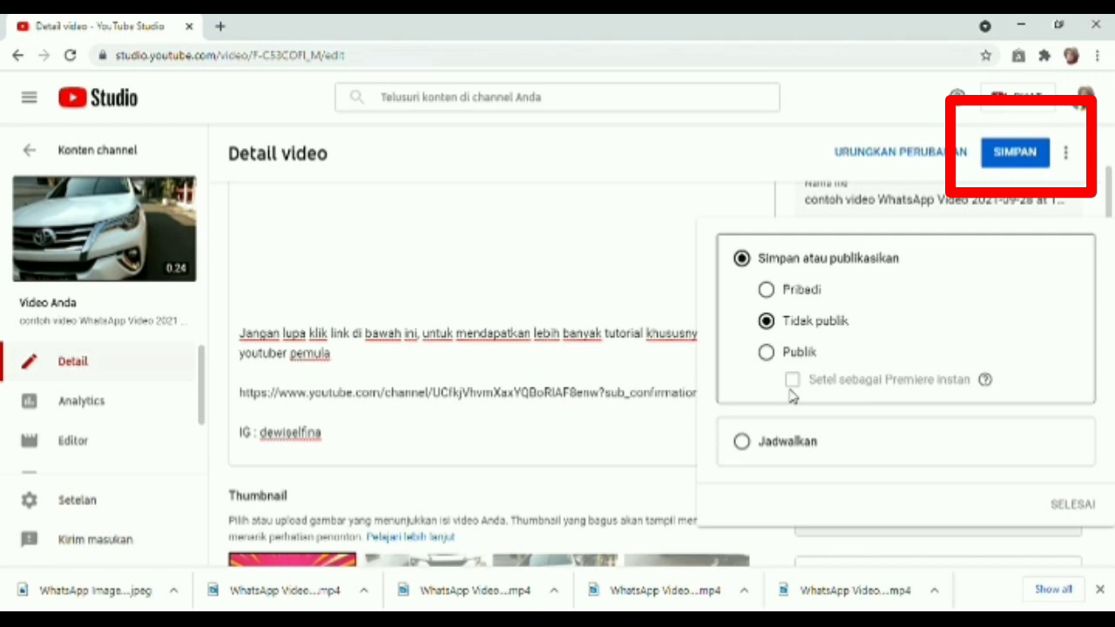